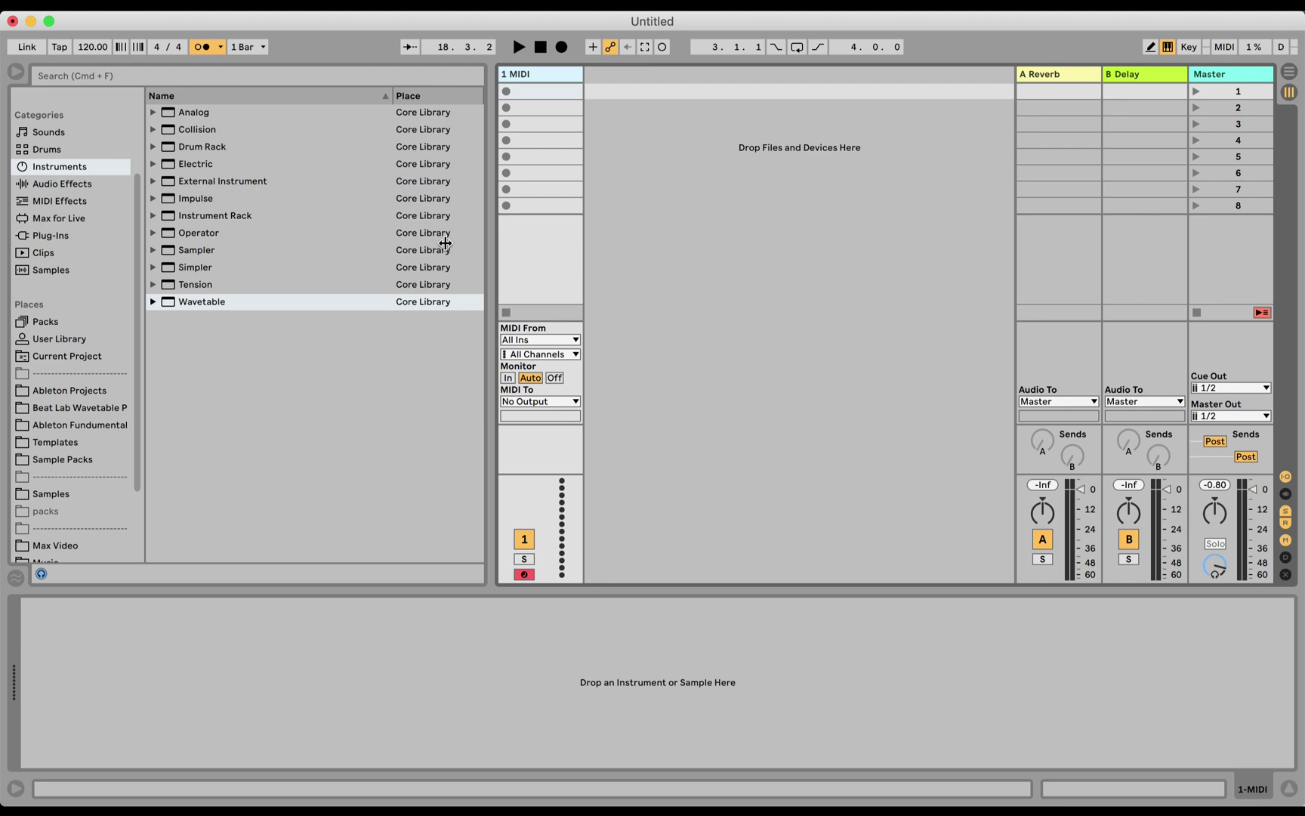
Step: Swap the briefly loaded Analog instrument on the MIDI track for Wavetable
double_click(190, 111)
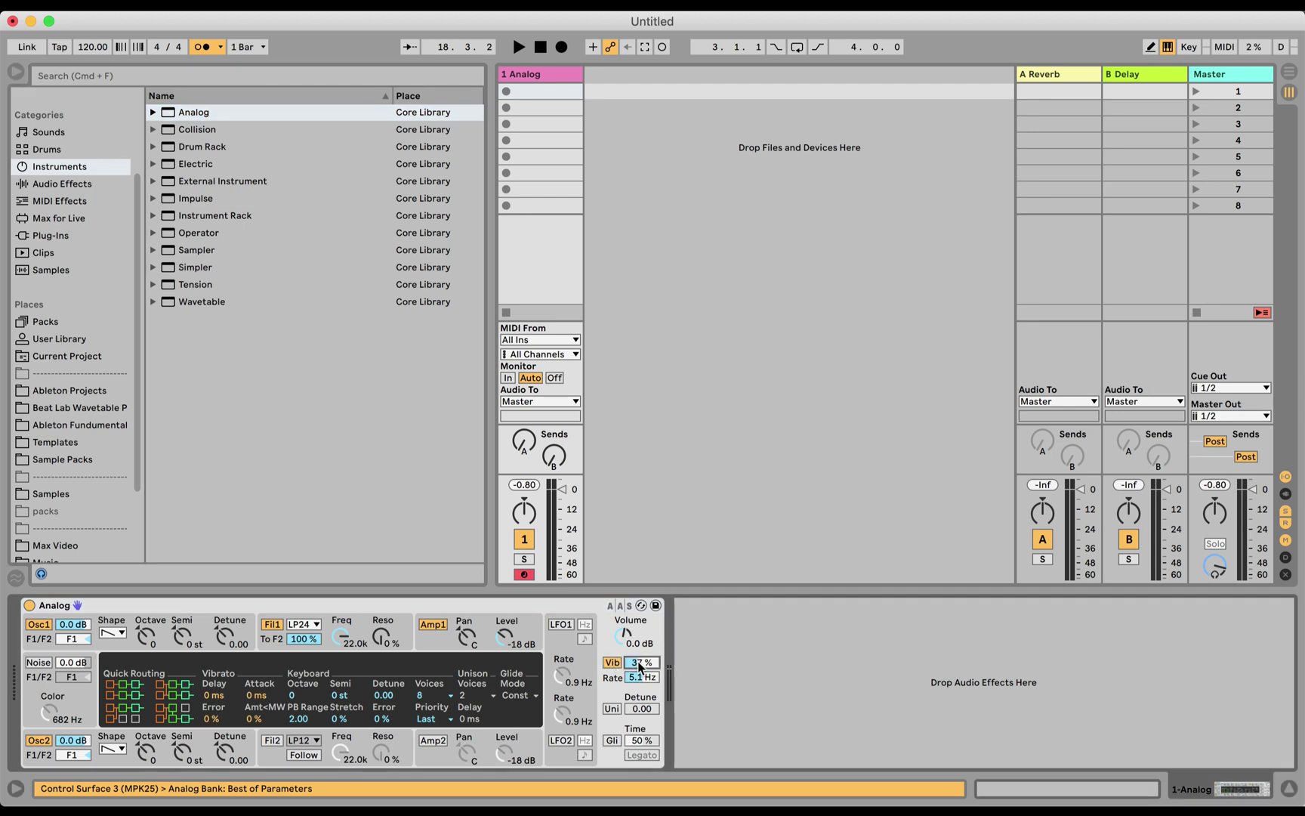
left_click(516, 604)
key("Delete")
left_click_drag(212, 302, 535, 172)
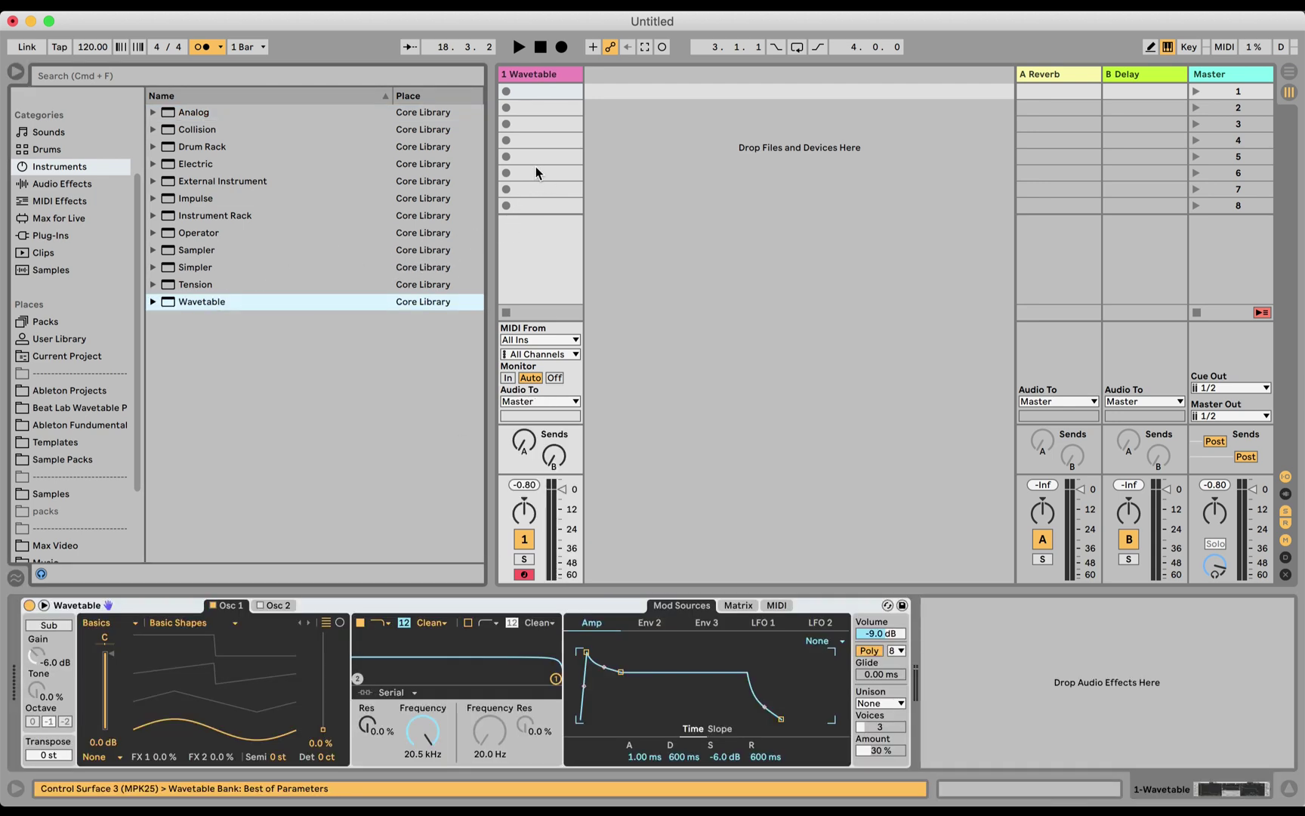
Step: Hide the browser and expand the Wavetable device to its full-size editor
left_click(16, 74)
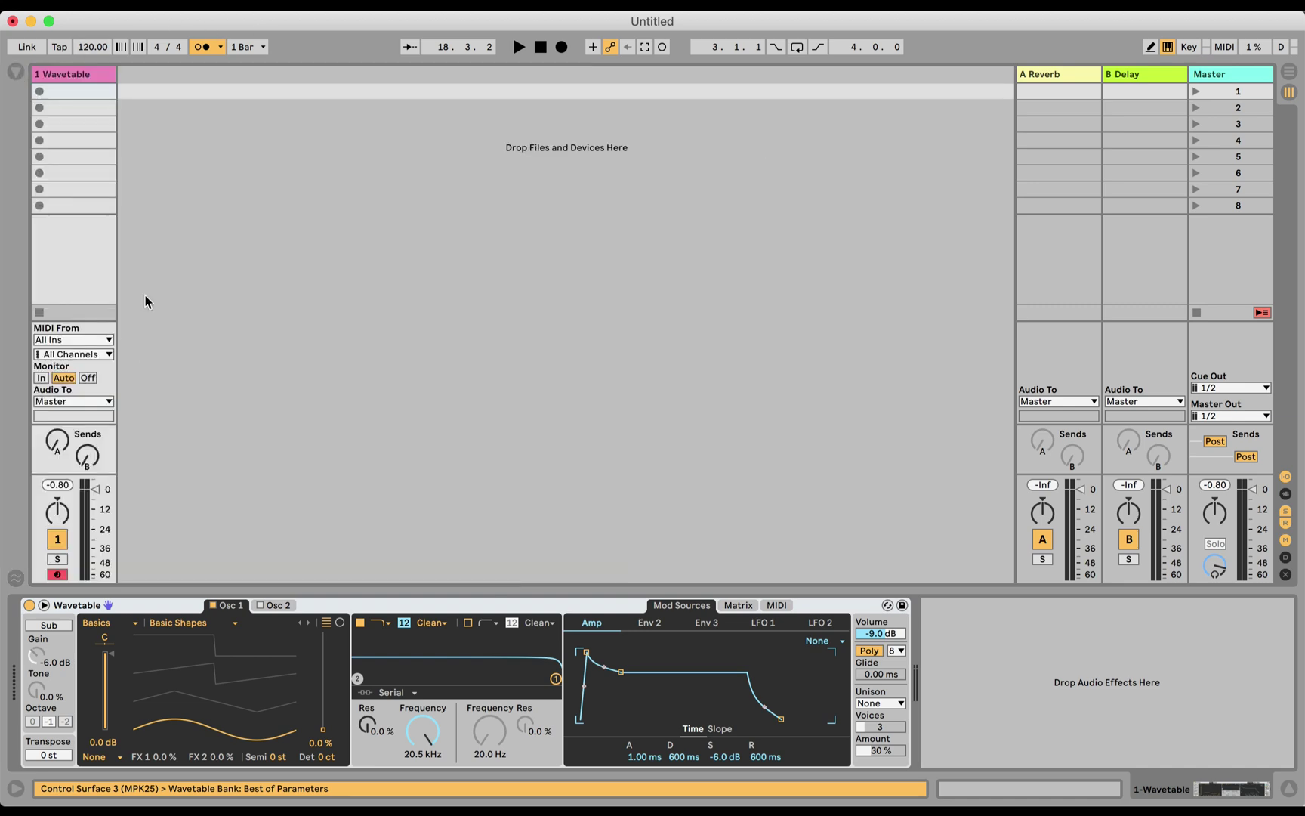
left_click(44, 607)
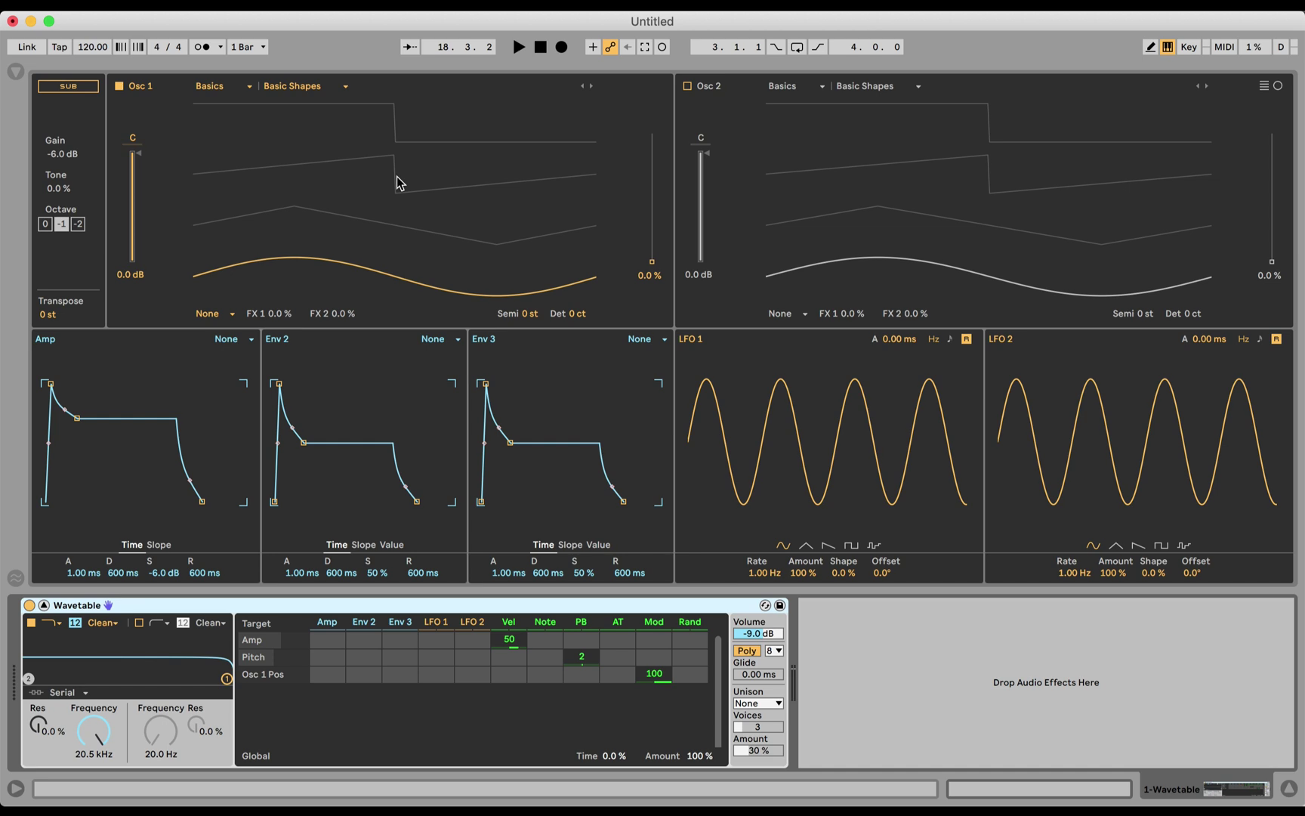
Step: Route LFO 1 to Pitch in the Wavetable matrix with amount 1
mouse_move(436, 639)
left_click_drag(438, 661, 445, 665)
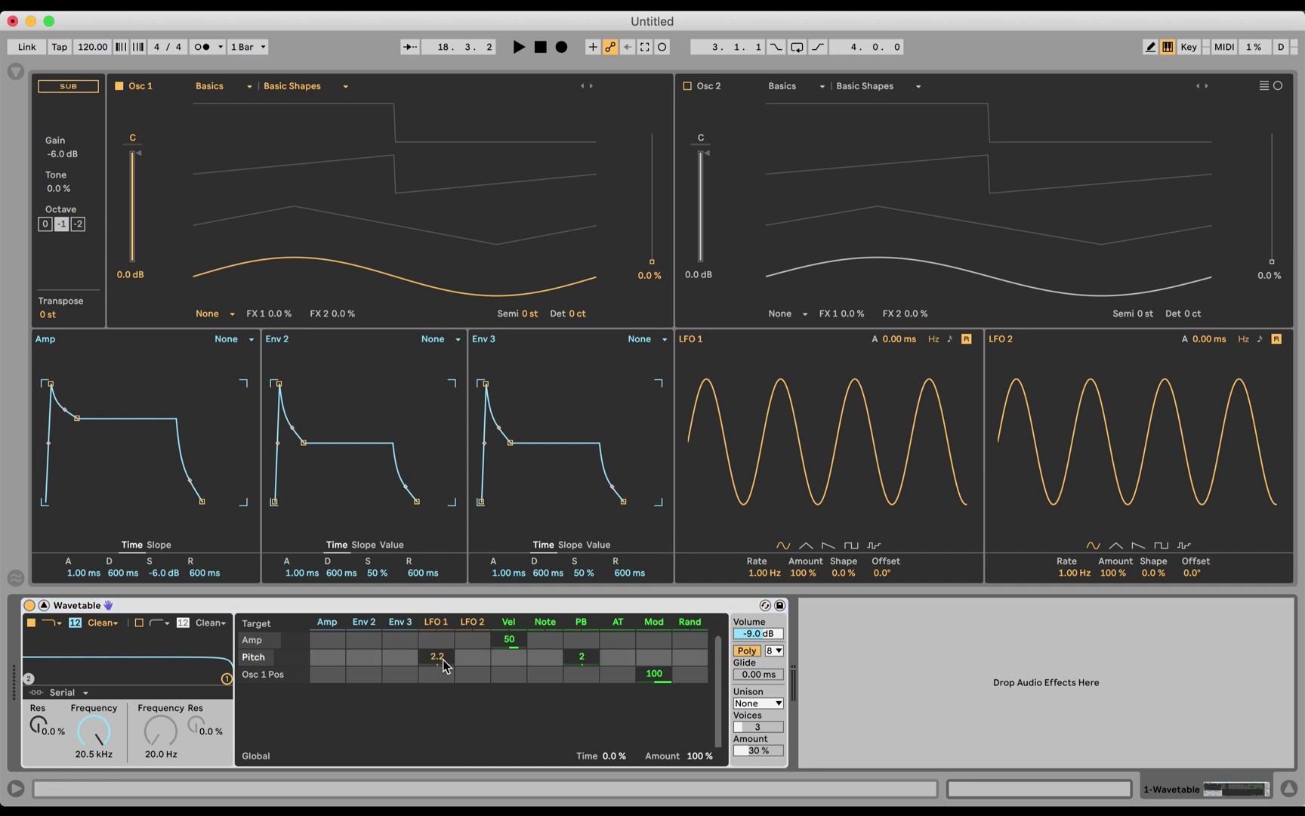
type("1")
key("Return")
Step: Set LFO 1's rate to 4.31 Hz and its amount to 55%
left_click_drag(766, 573, 765, 541)
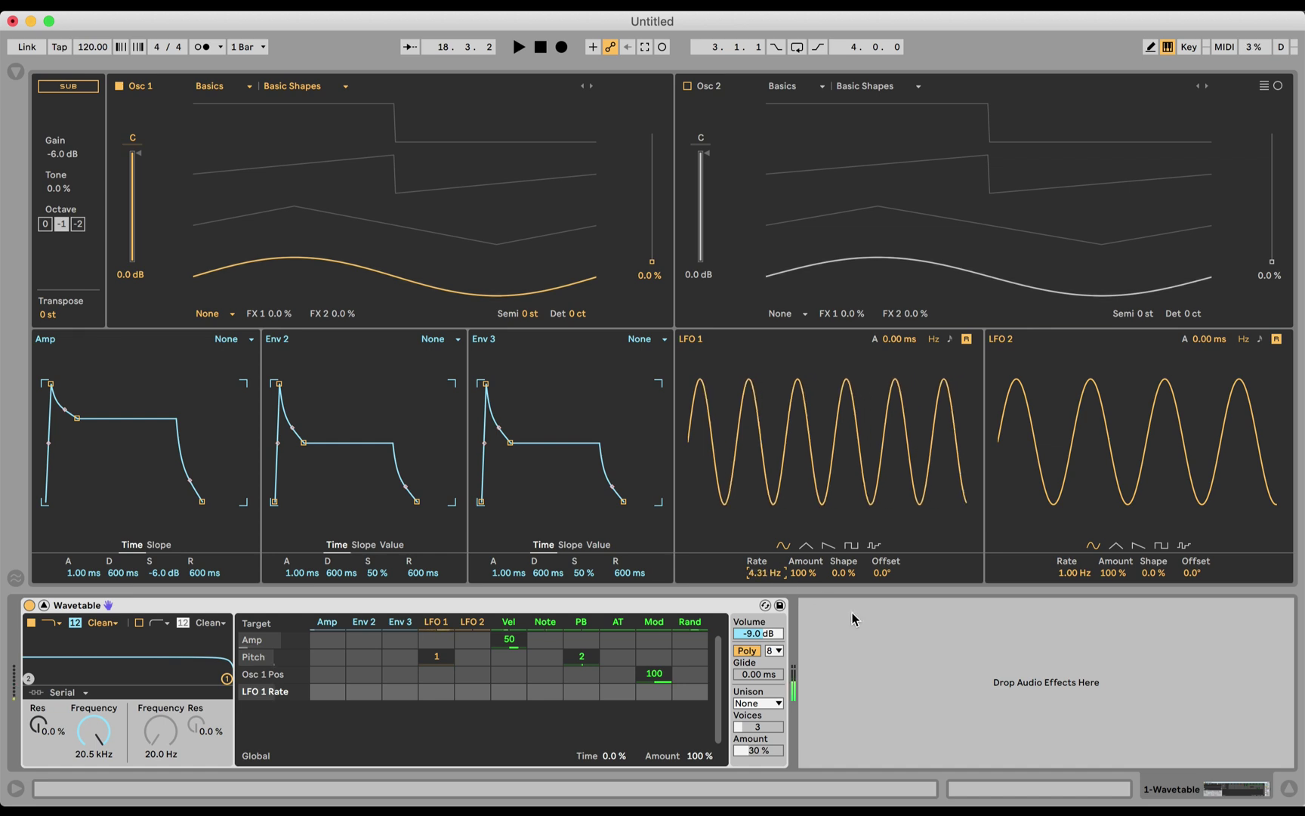
left_click_drag(803, 572, 804, 628)
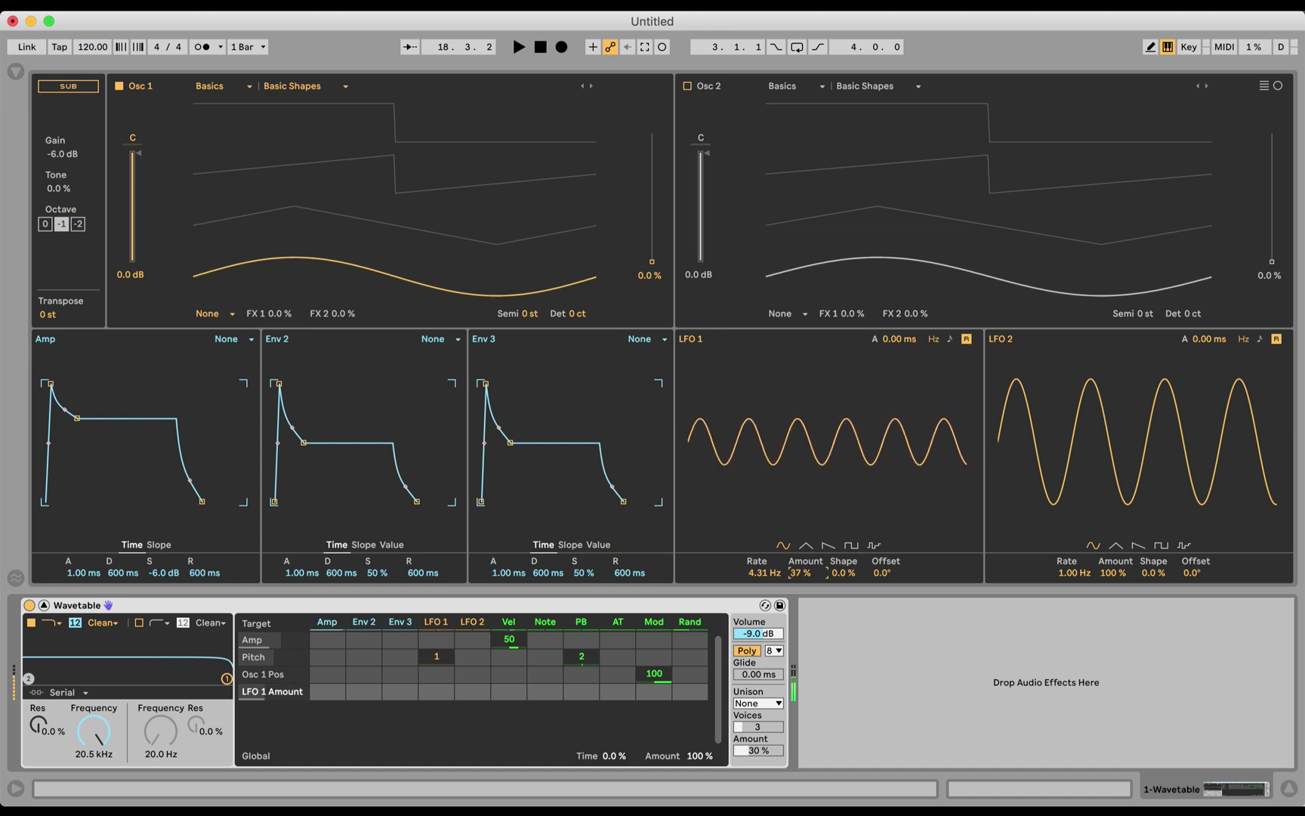
mouse_move(804, 627)
left_mouse_down()
mouse_move(803, 674)
mouse_move(808, 580)
left_mouse_up()
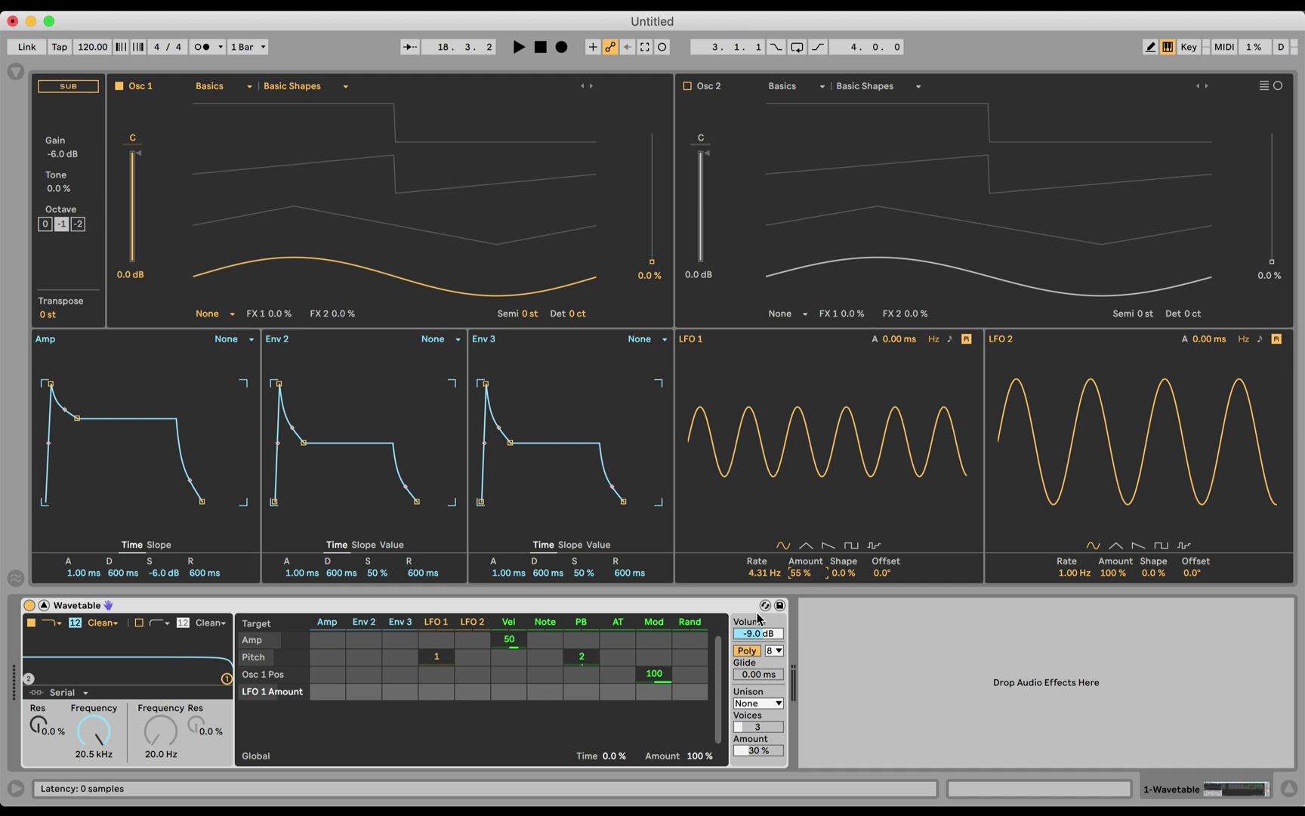
Step: Reset the Osc 1 Pos / Mod wheel cell in the matrix to 0
left_click(658, 682)
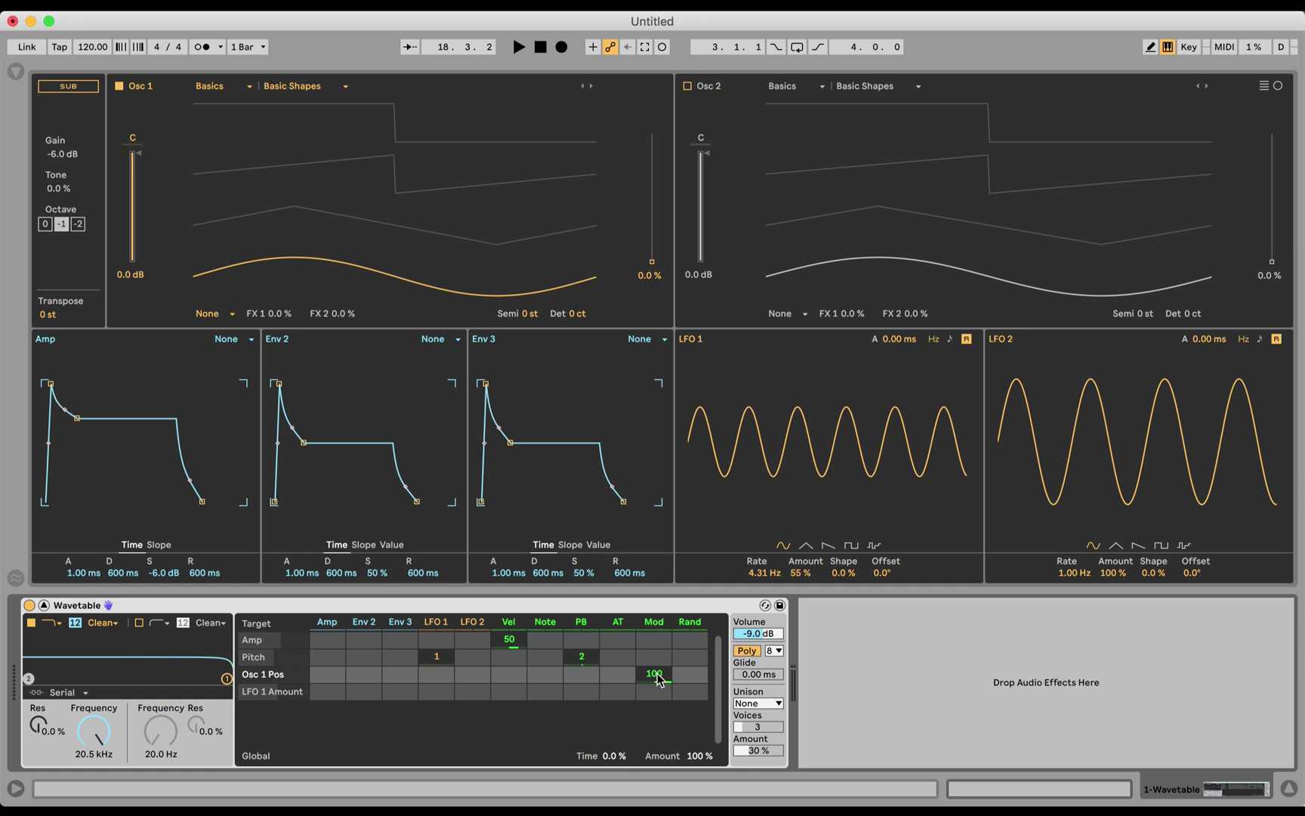
double_click(658, 680)
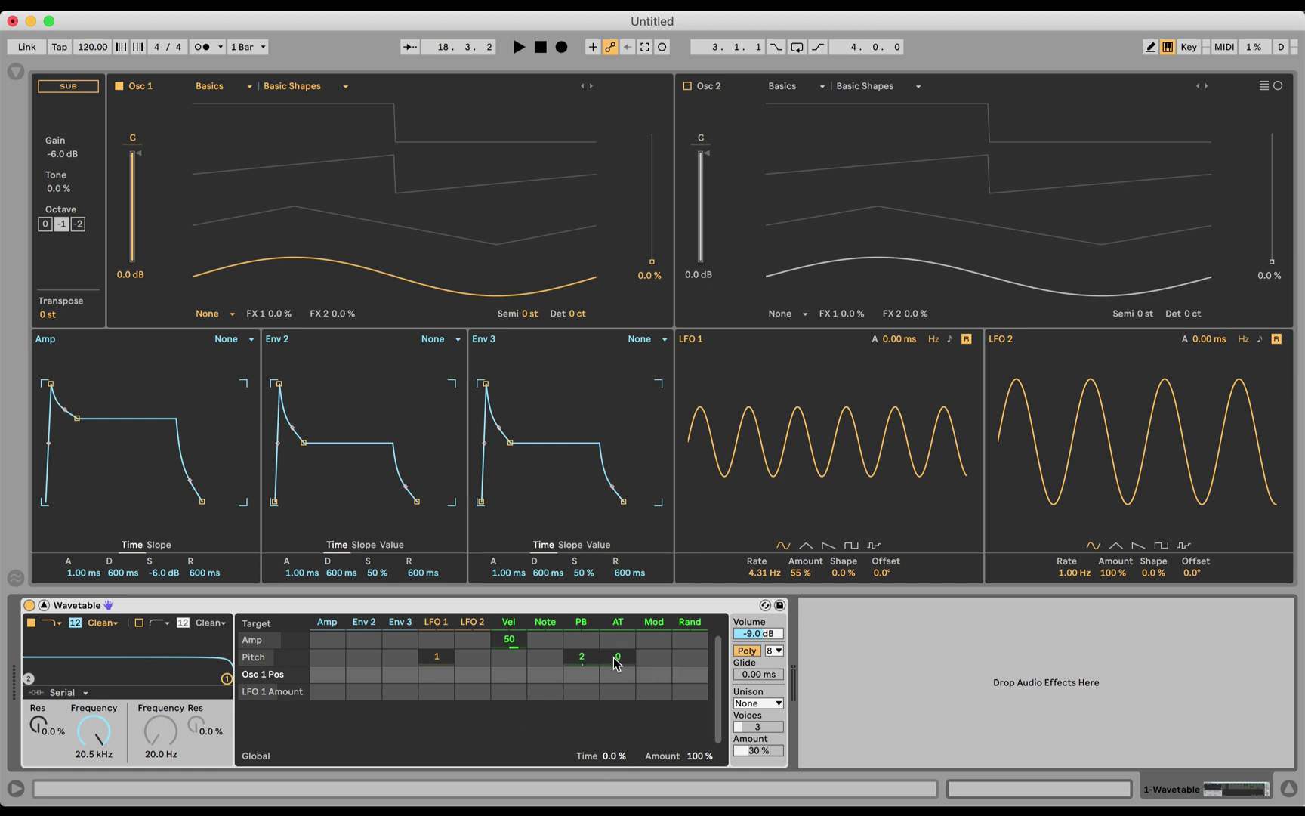
Step: Add LFO 1 Amount to the matrix with a mod wheel depth of 100
left_click(802, 577)
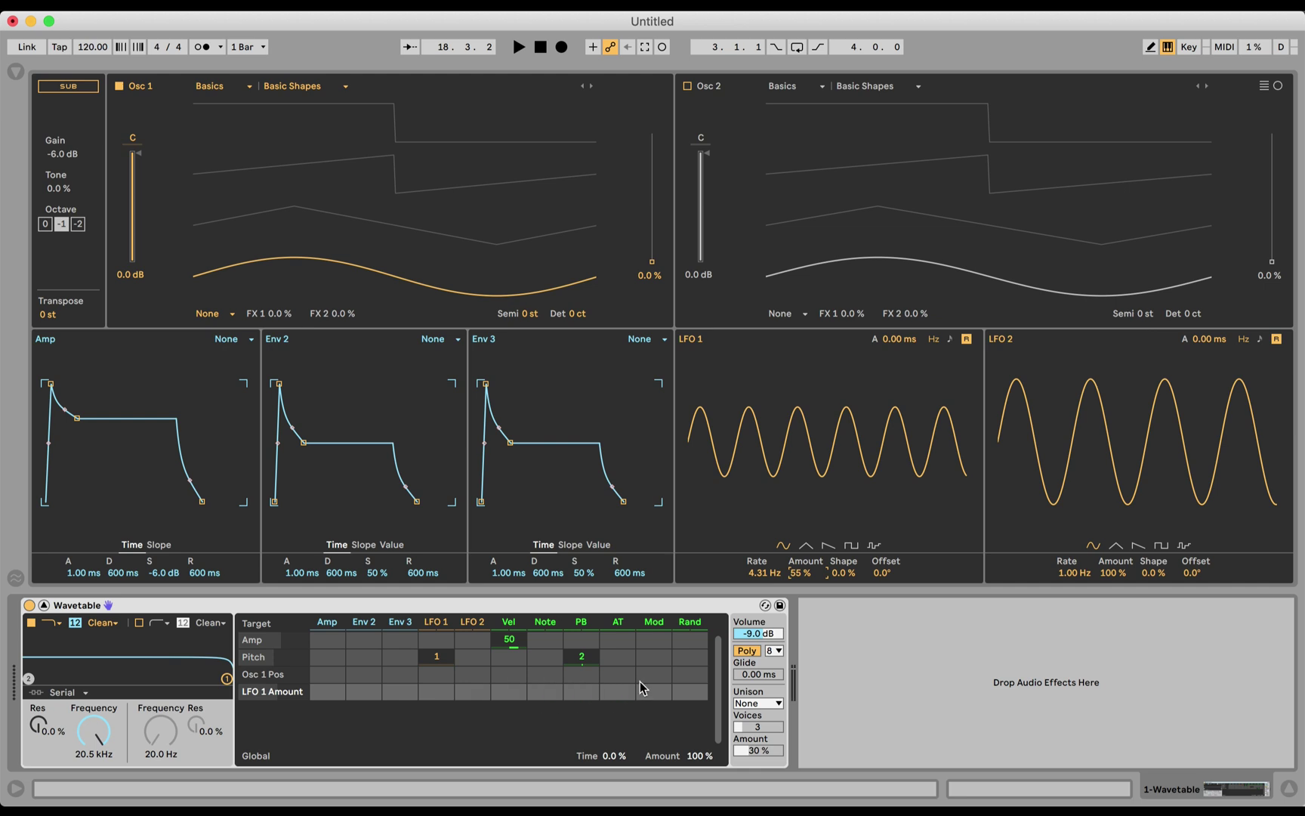
left_click_drag(647, 692, 647, 612)
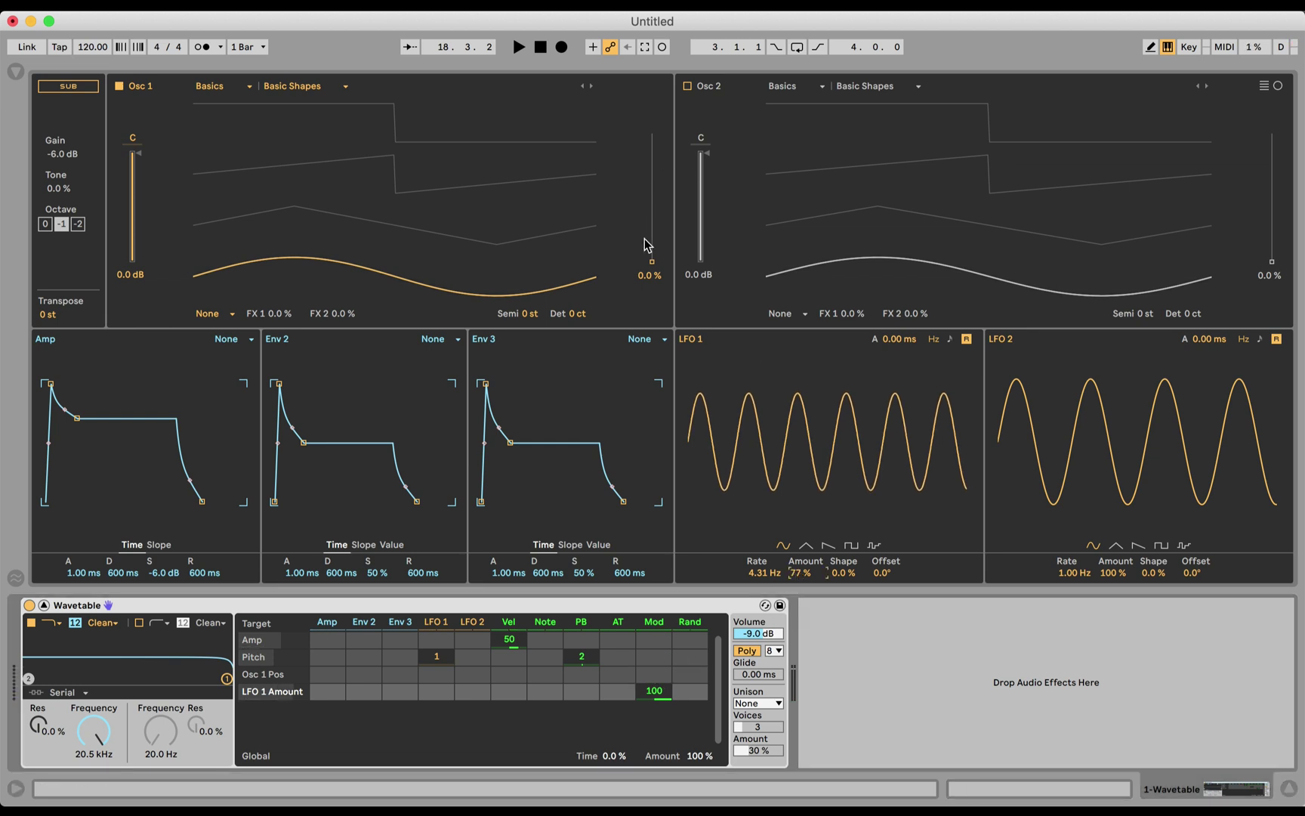
Step: Set the Osc 1 wavetable position slider to 37% and LFO 1 Rate to 6.04 Hz
left_click_drag(645, 249, 655, 221)
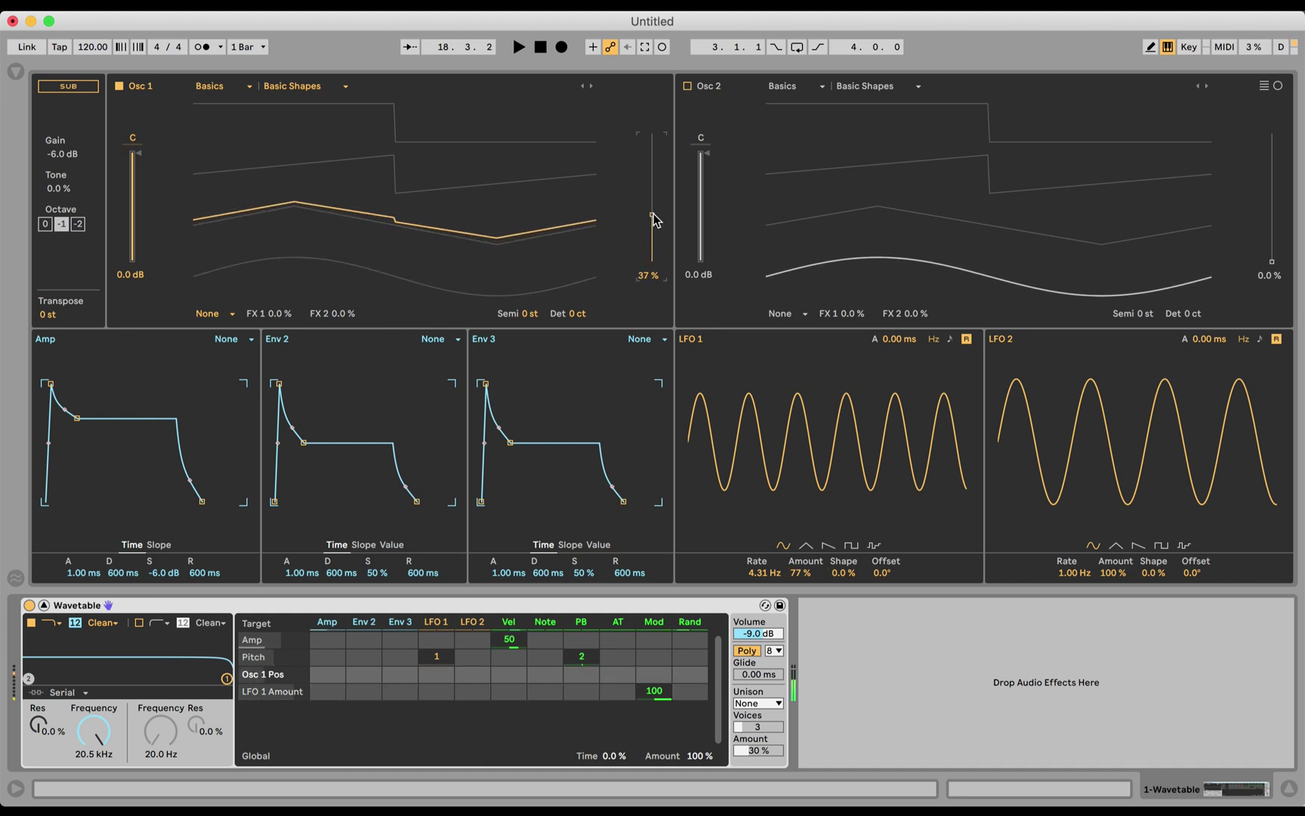
left_click_drag(770, 572, 772, 573)
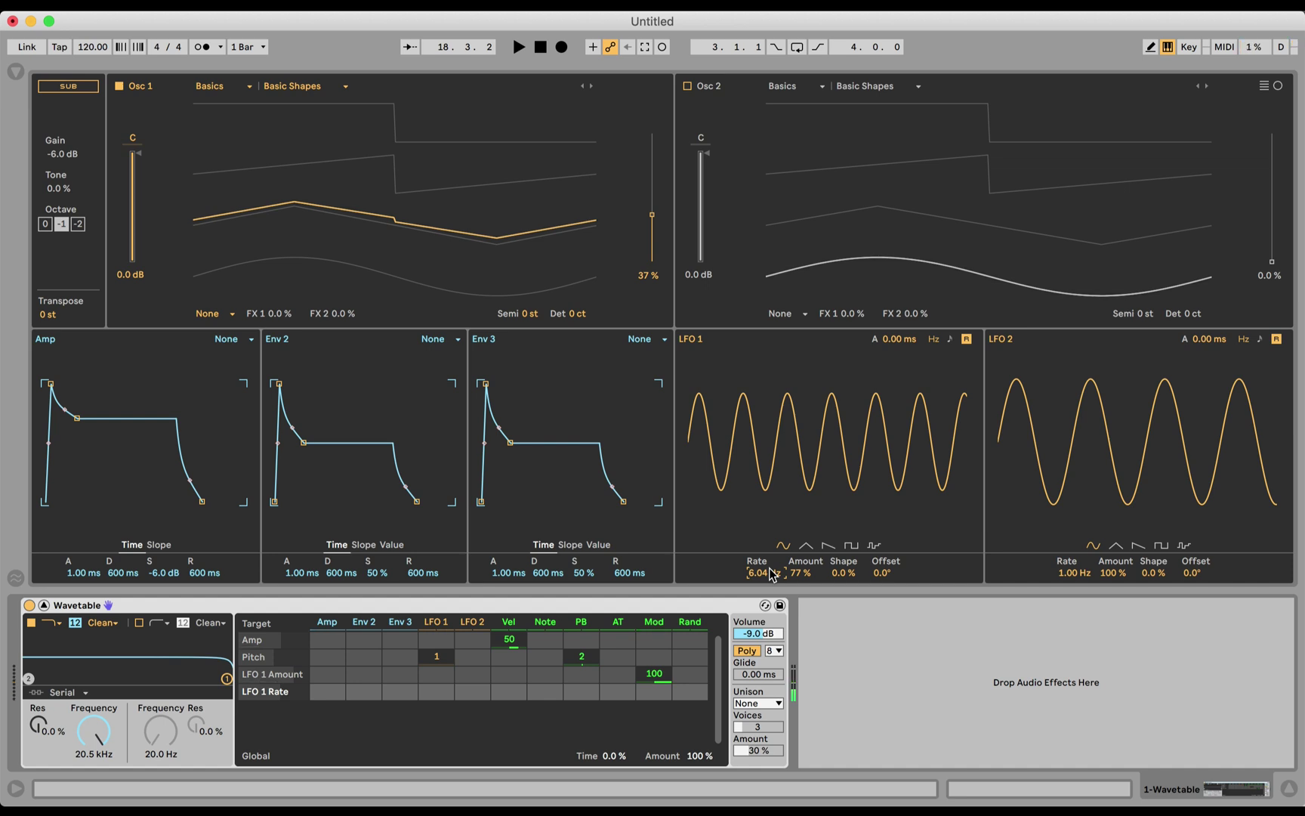
Step: Switch Wavetable to Mono with 0.31 ms glide and a 1.50 ms amp release
left_click(750, 645)
left_click_drag(757, 673, 756, 670)
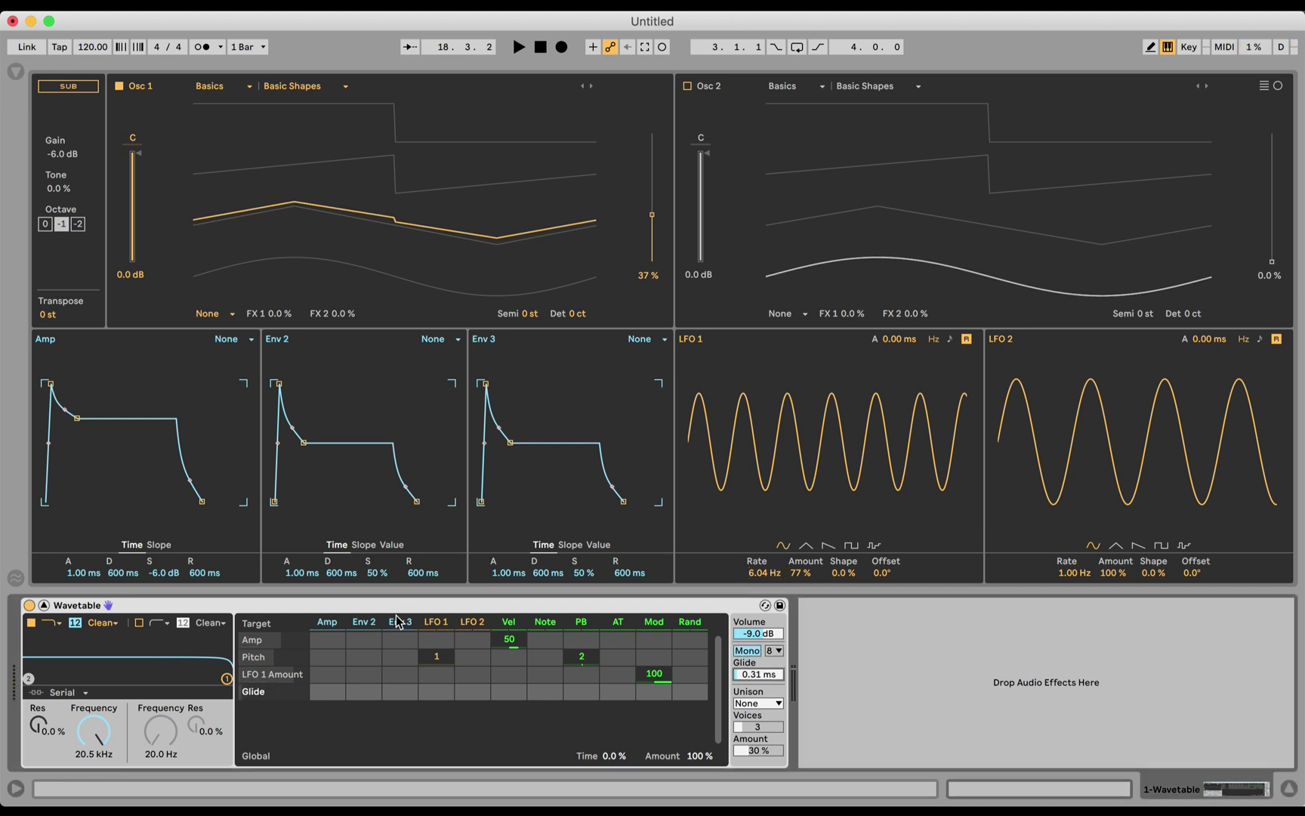
left_click_drag(201, 501, 178, 505)
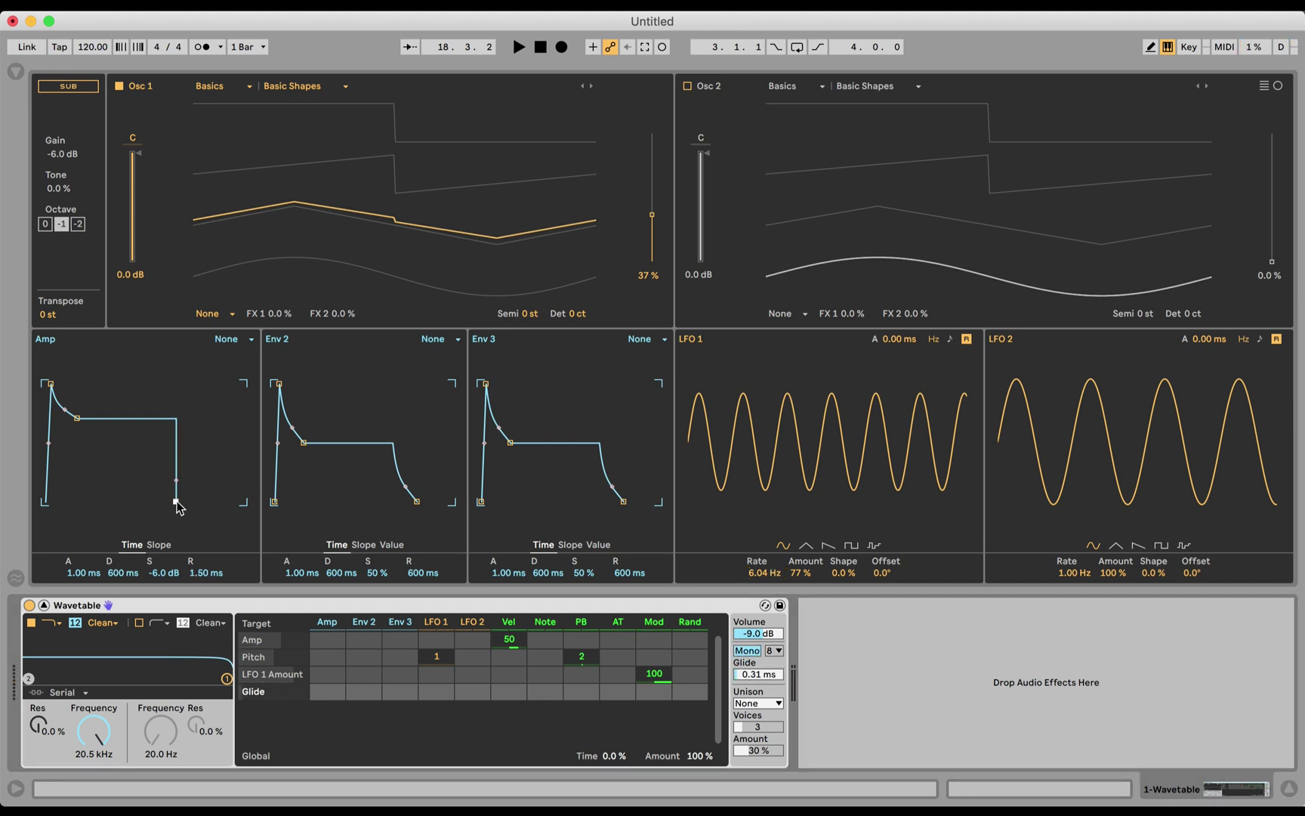